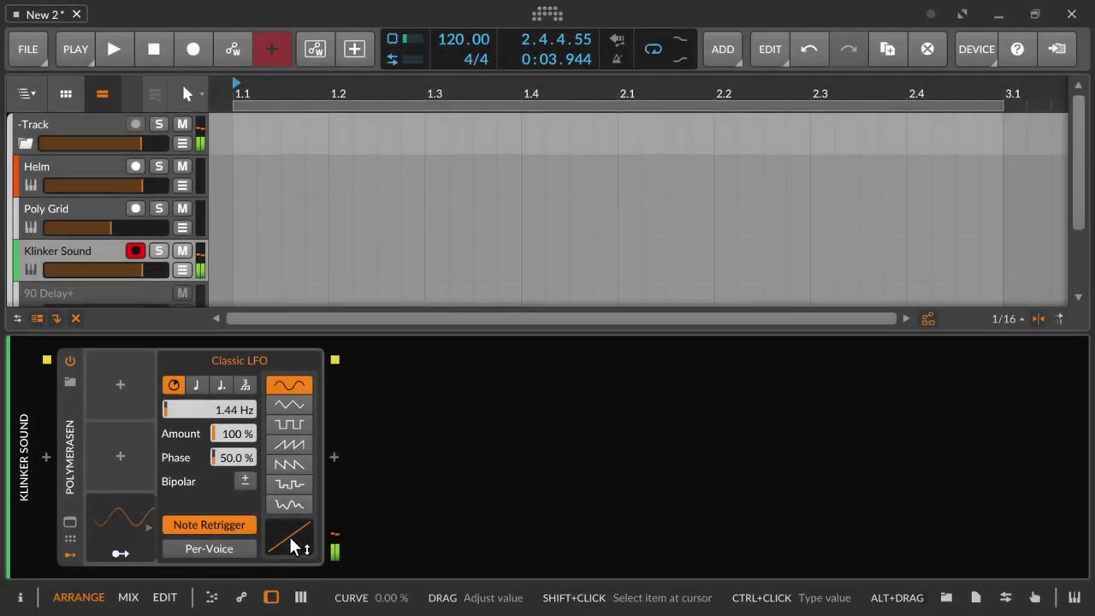
Bend the curve shape of the Classic LFO on the Klinker Sound Polymer
left_click_drag(290, 544, 298, 470)
Switch the LFO from sine to triangle, then adjust its Curve and Tilt knobs
left_click(293, 400)
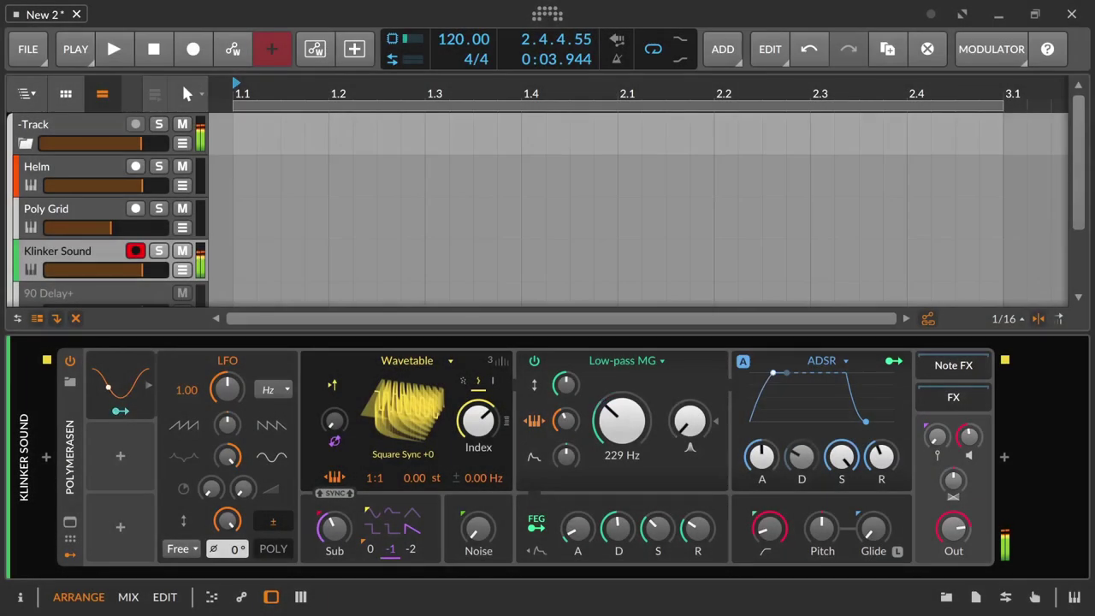
left_click_drag(226, 458, 225, 466)
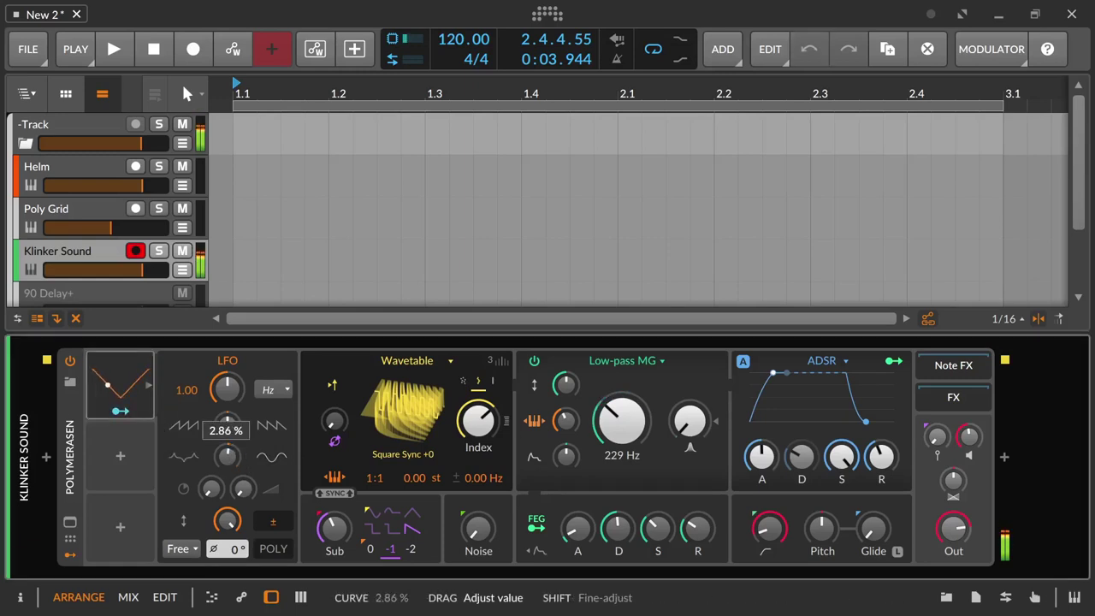
mouse_move(225, 387)
left_mouse_down()
mouse_move(226, 375)
mouse_move(226, 385)
left_mouse_up()
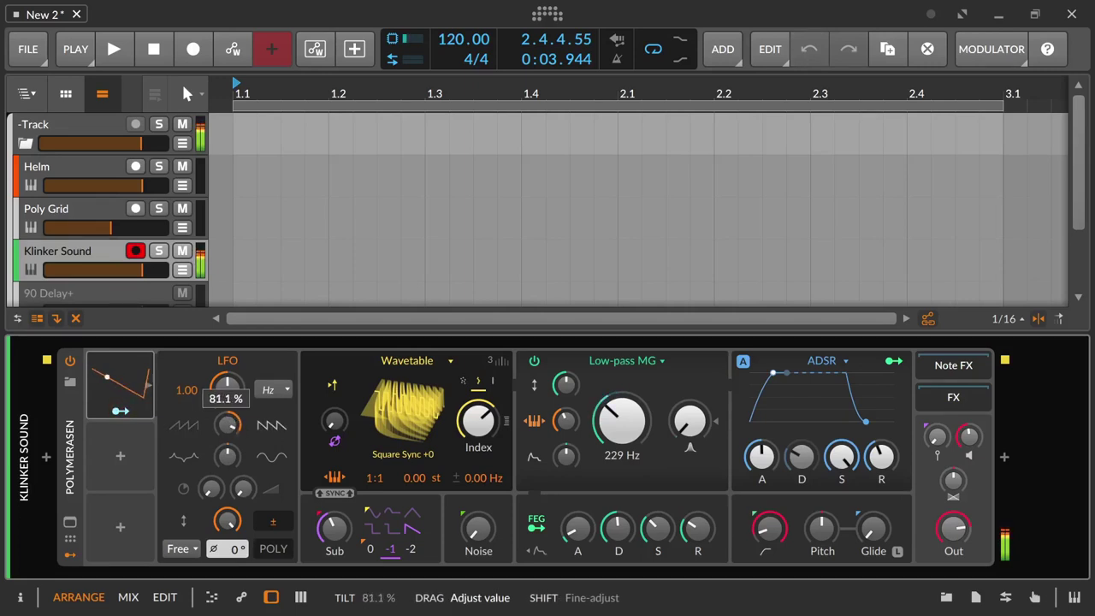
left_click_drag(226, 385, 226, 386)
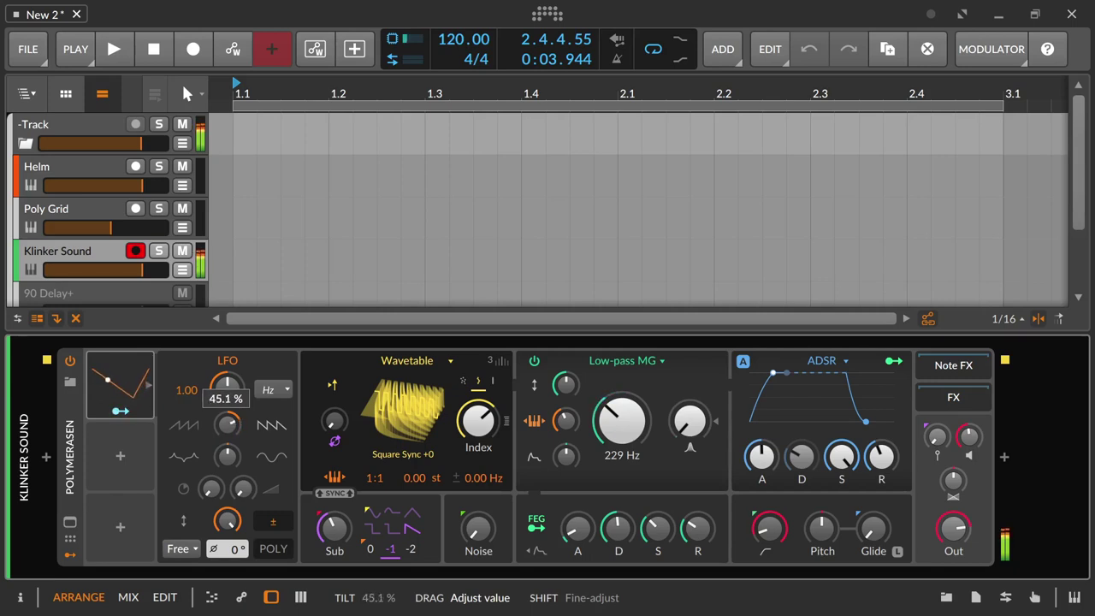
left_click_drag(226, 385, 227, 438)
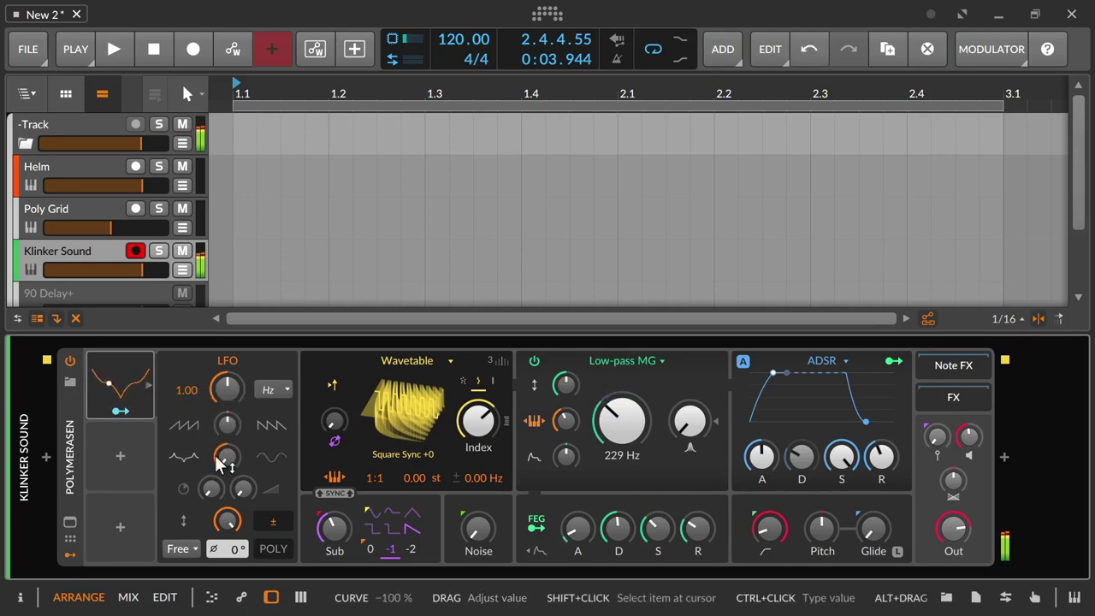
left_click_drag(226, 387, 226, 406)
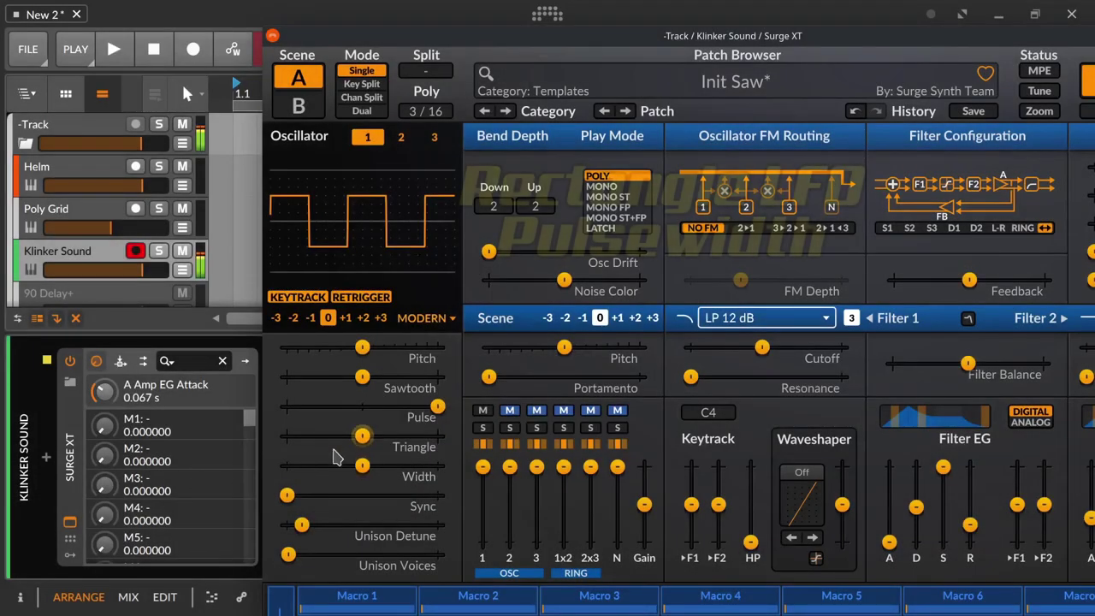
Widen the Osc 1 pulse width, then narrow it back to about 52 %
left_click_drag(362, 465, 382, 466)
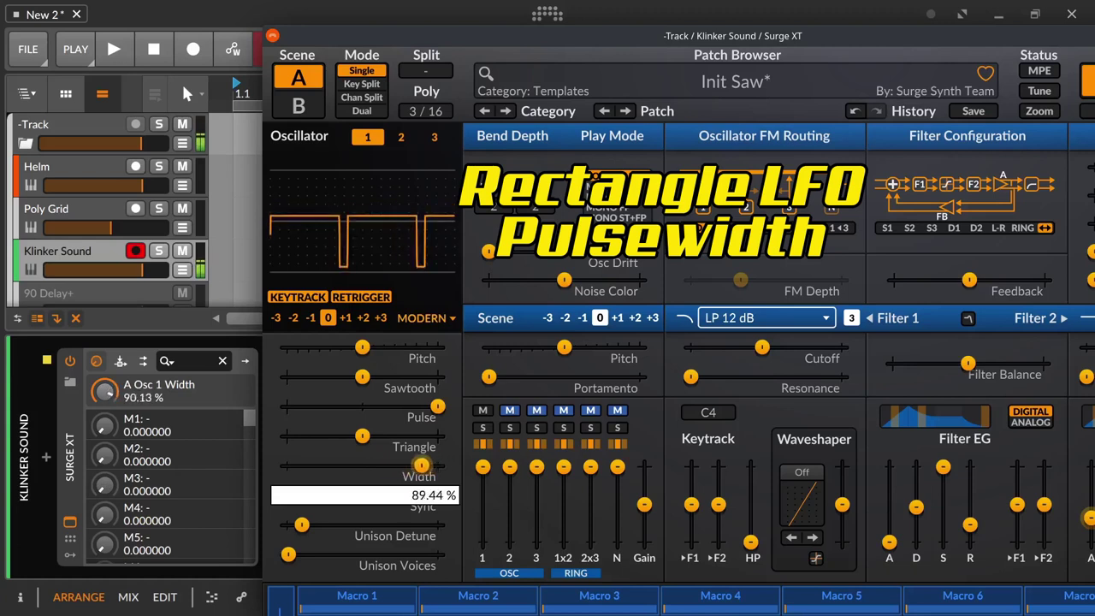
left_click_drag(395, 465, 437, 465)
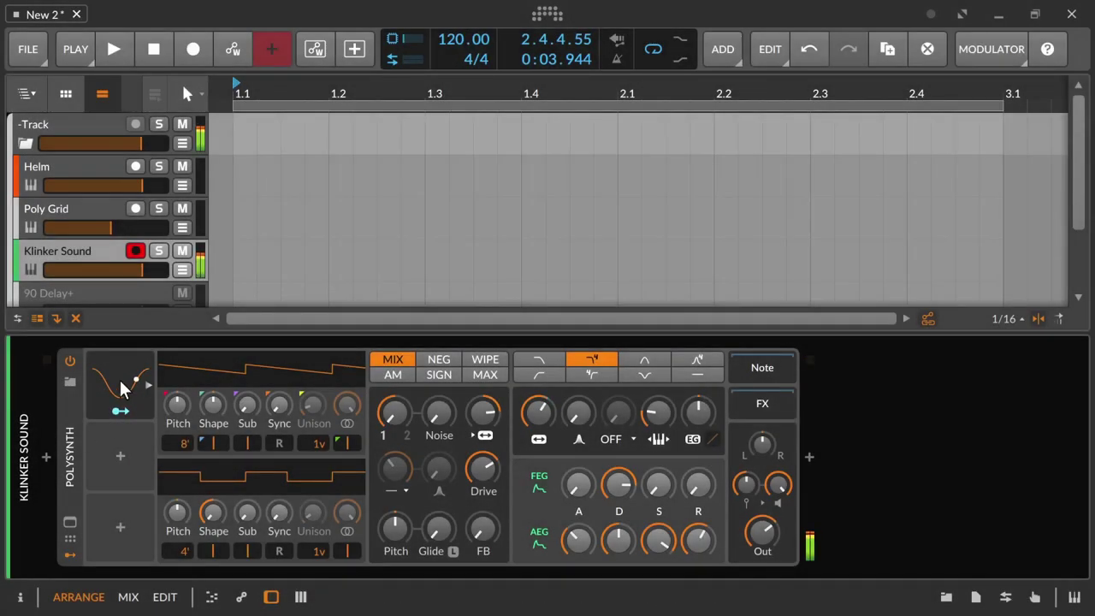
Duplicate the LFO into slot 2, map it to LFO 1's Rate, and slow LFO 2 to 0.20
left_click_drag(115, 391, 102, 442)
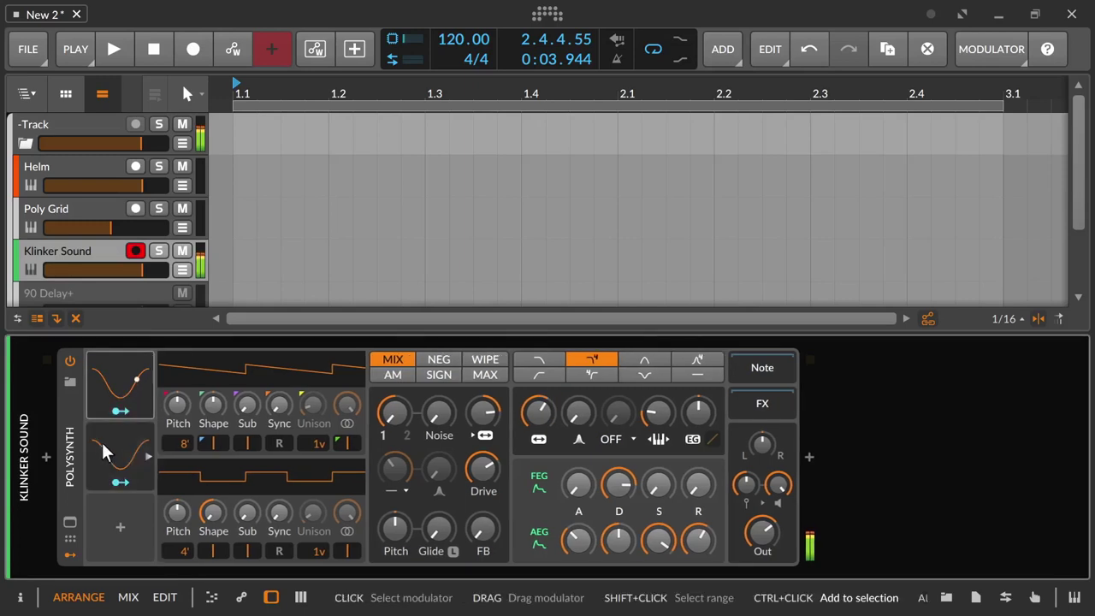
left_click(104, 390)
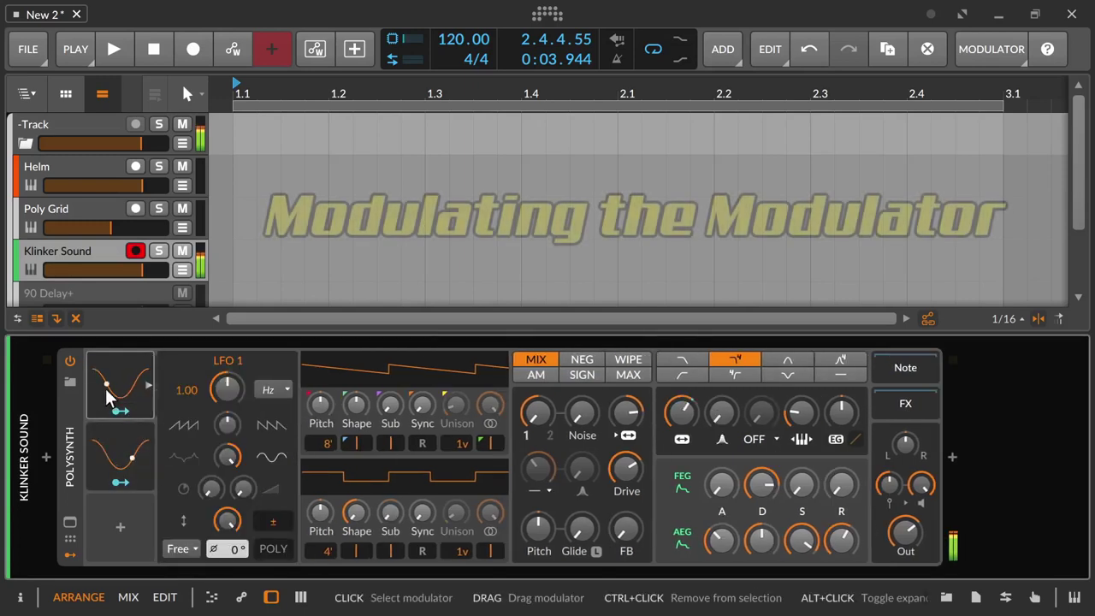
left_click(120, 483)
left_click_drag(227, 387, 226, 225)
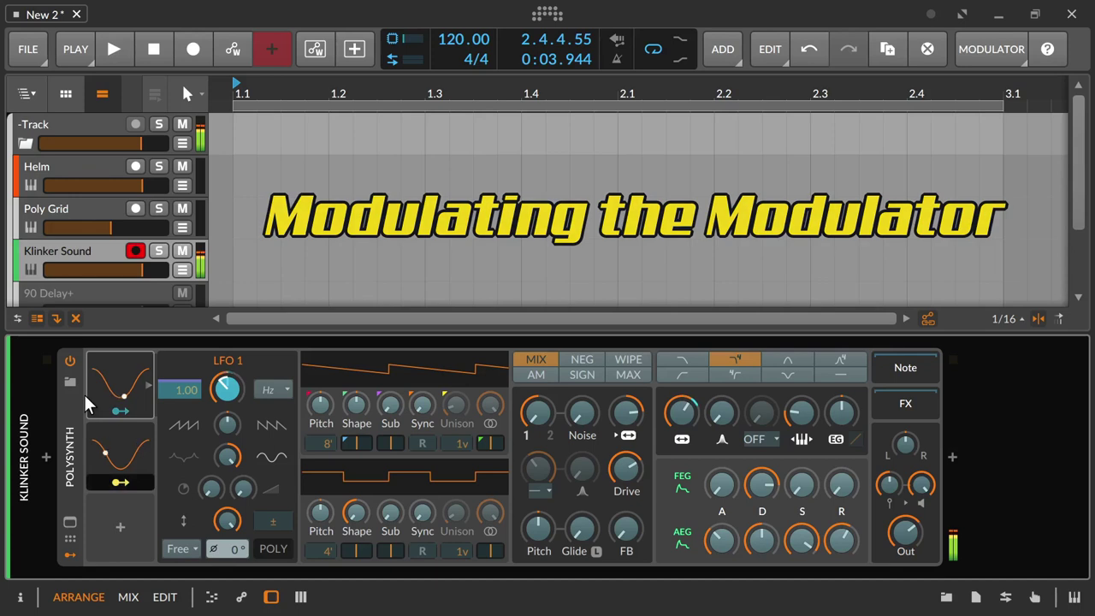
left_click_drag(227, 389, 213, 395)
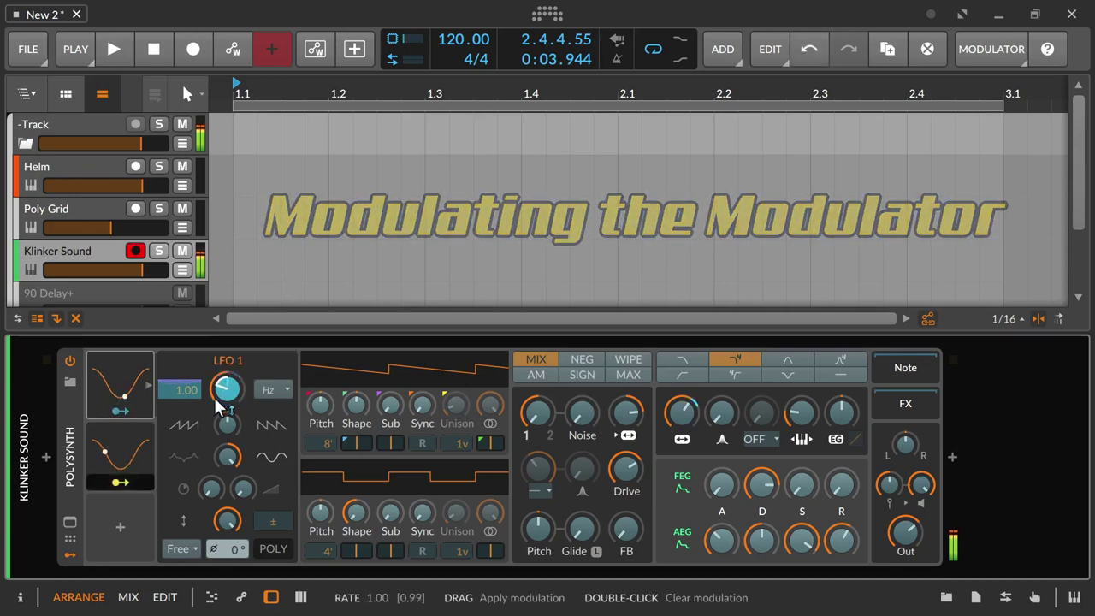
left_click(127, 459)
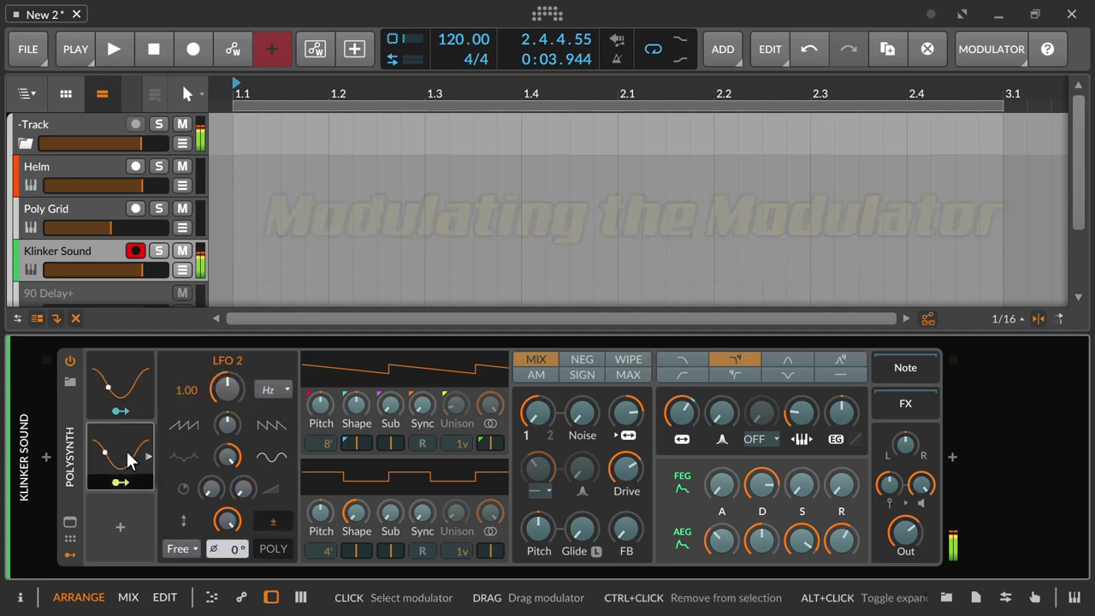
left_click_drag(227, 389, 227, 392)
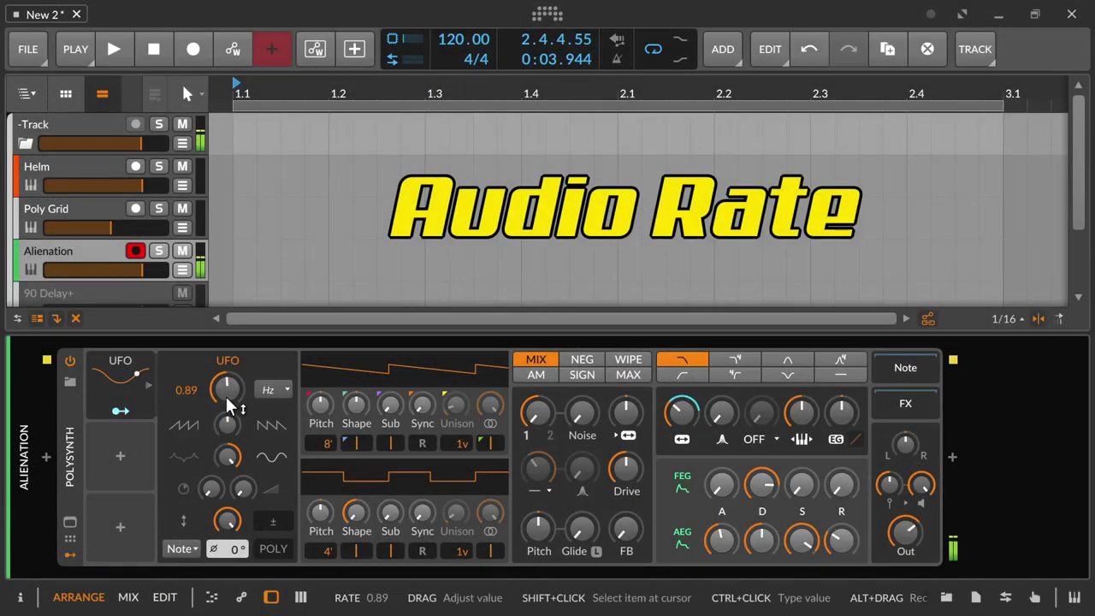
Raise the UFO LFO rate to audio rate near 44.71 Hz, then lower it to 1.49 Hz
left_click_drag(226, 396, 225, 343)
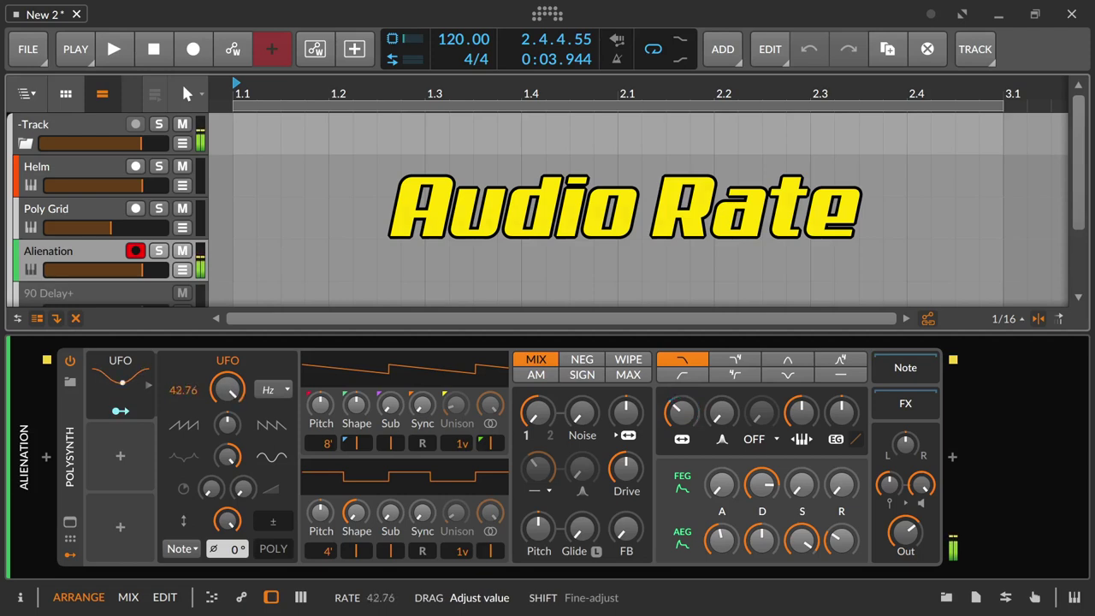
left_click_drag(225, 389, 226, 416)
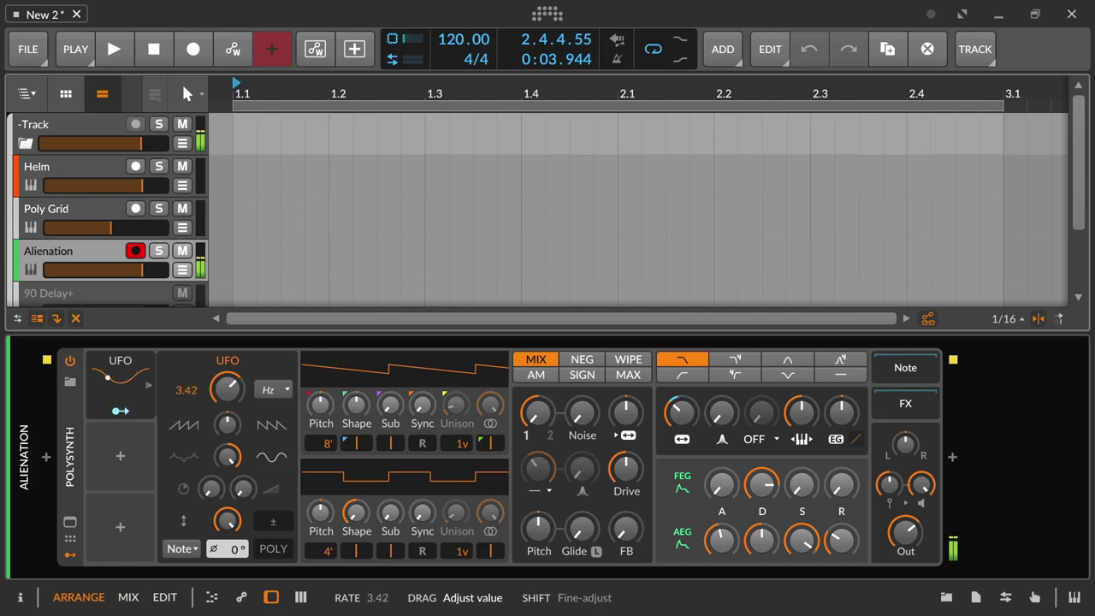
left_click_drag(226, 417, 226, 427)
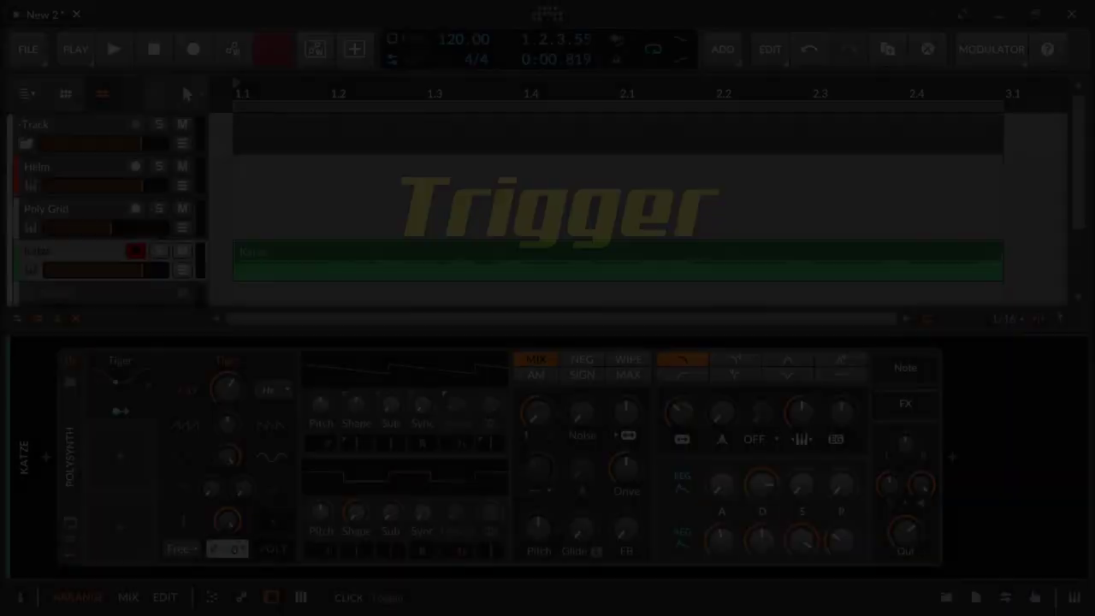
Start playback of the Farce clip at 50 BPM with the Phase LFO shown
key("space")
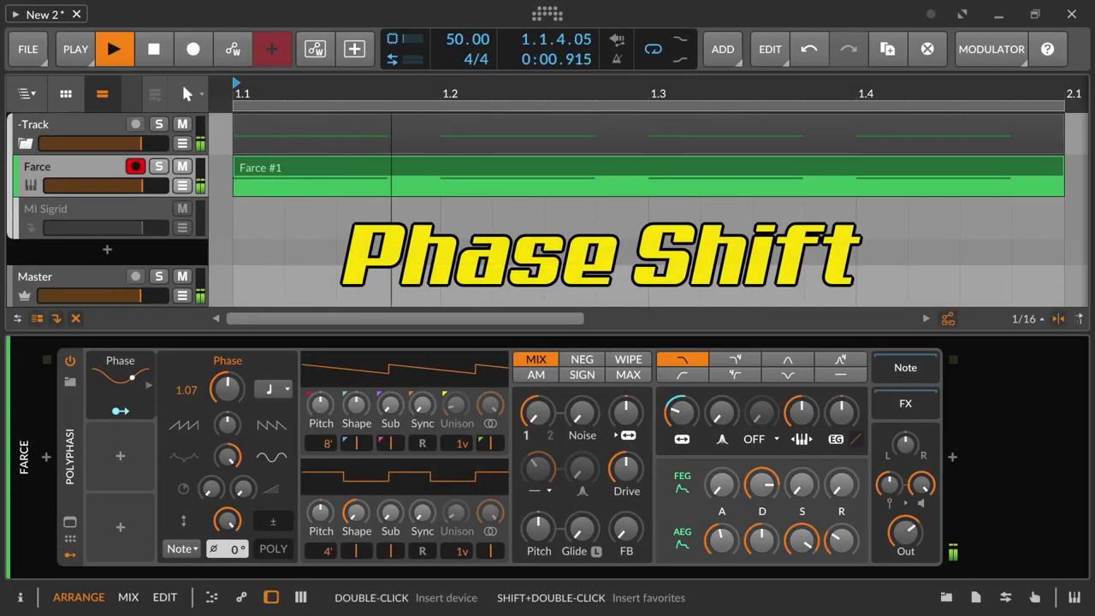
Sweep the Phase LFO's phase offset up past 270°, then back down to 0°
left_click_drag(236, 549, 236, 458)
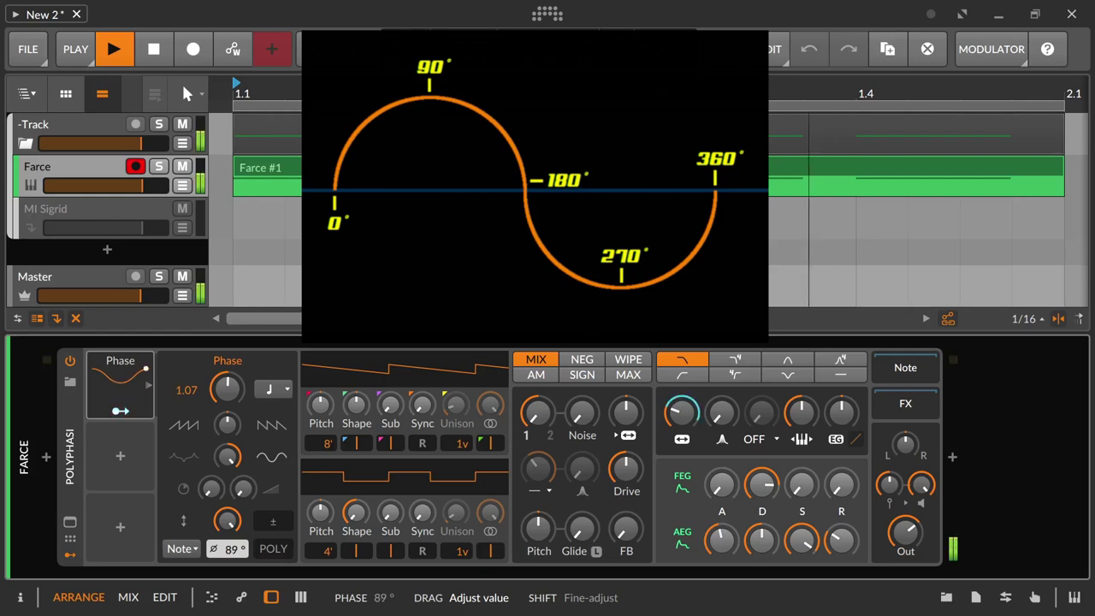
left_click_drag(236, 414, 236, 401)
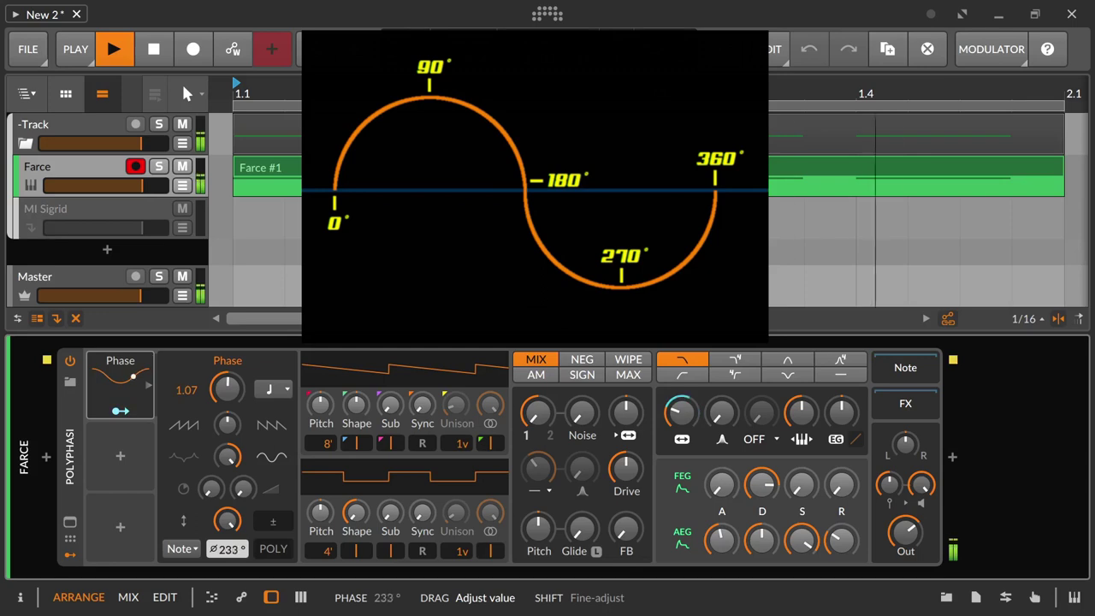
left_click_drag(227, 549, 227, 496)
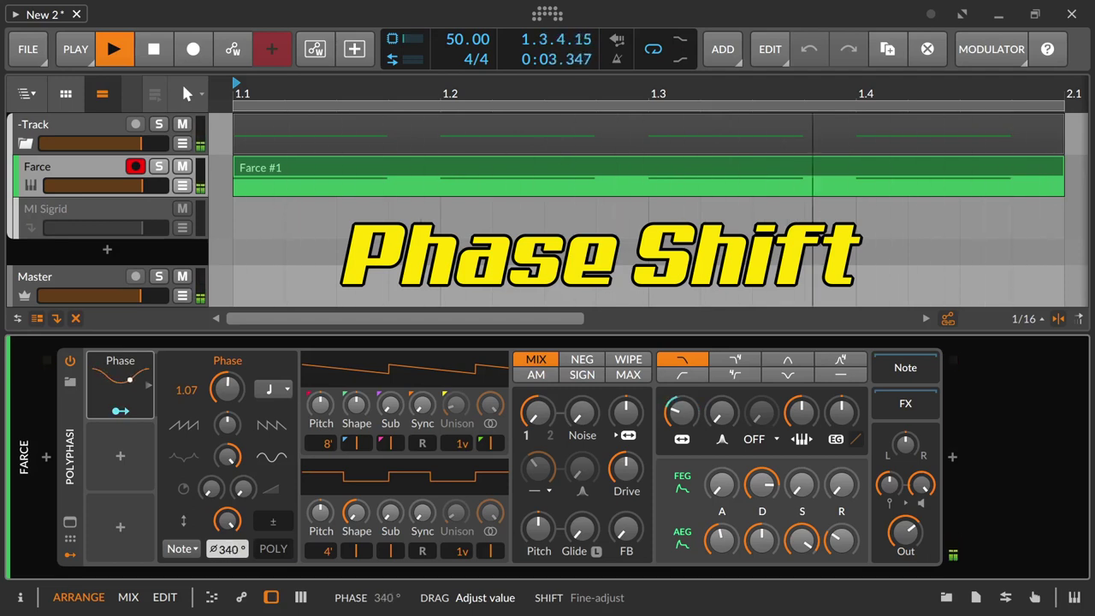
left_click_drag(227, 520, 226, 615)
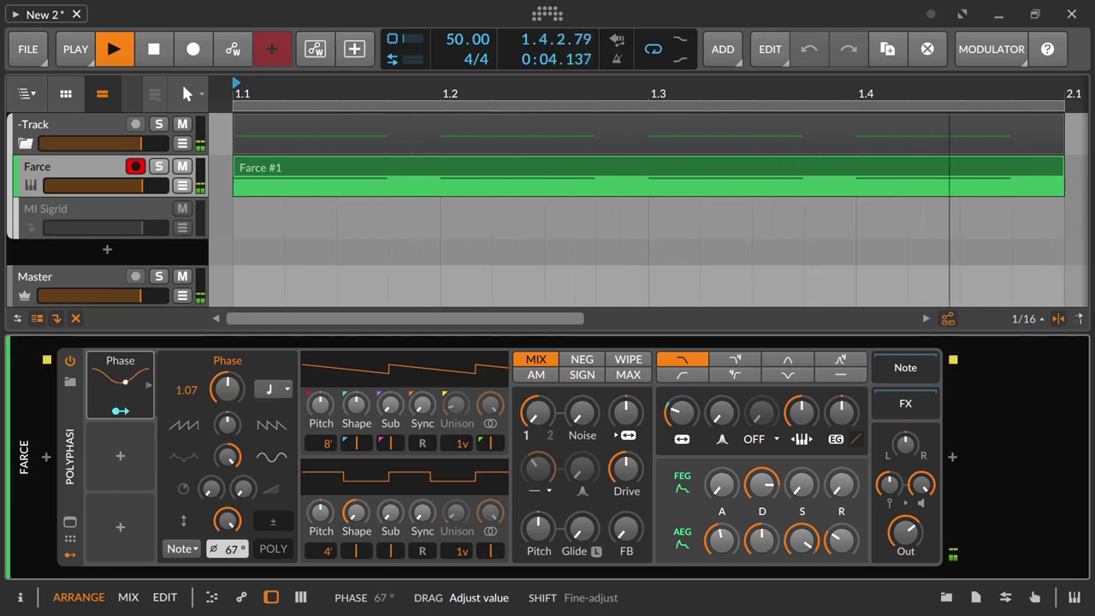
left_click_drag(227, 615, 226, 615)
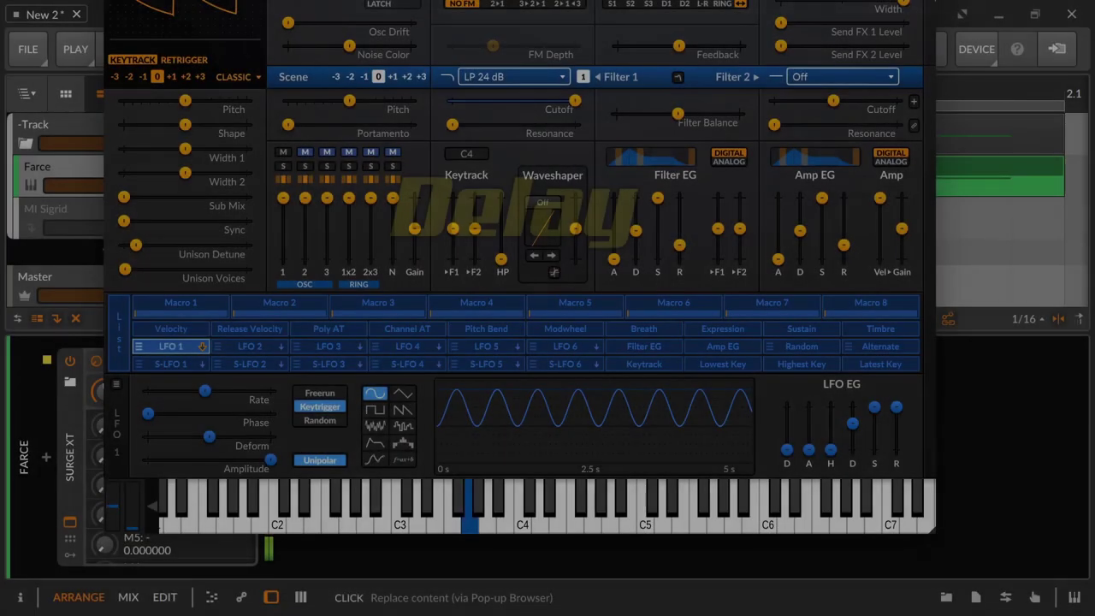
Set Surge XT LFO 1 rate to about 2.2 Hz and its EG Delay to 0.707 s
left_click_drag(205, 391, 214, 390)
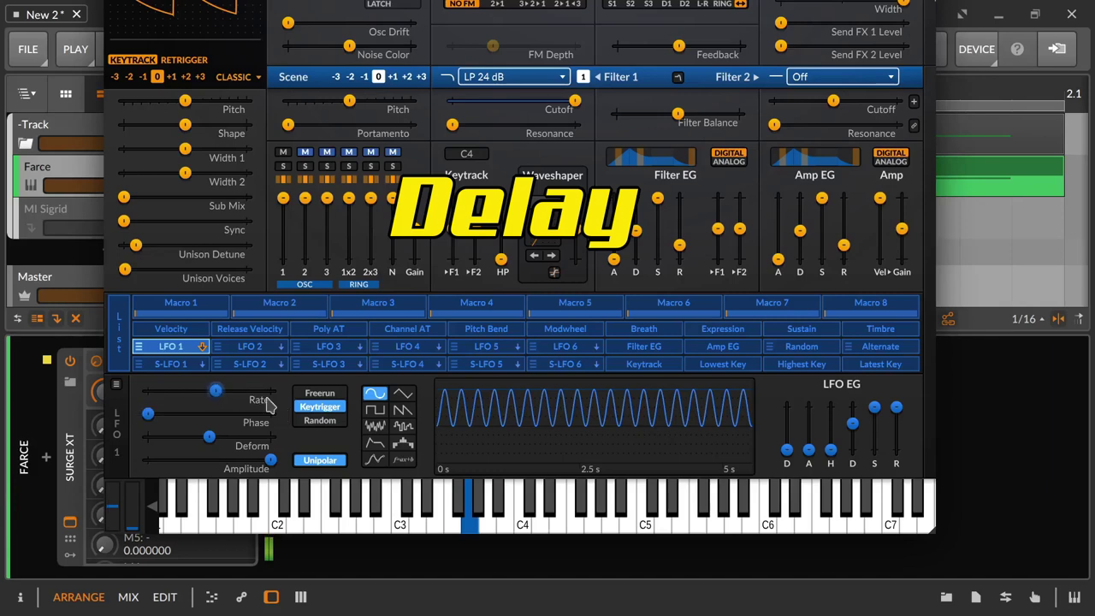
left_click_drag(786, 449, 786, 425)
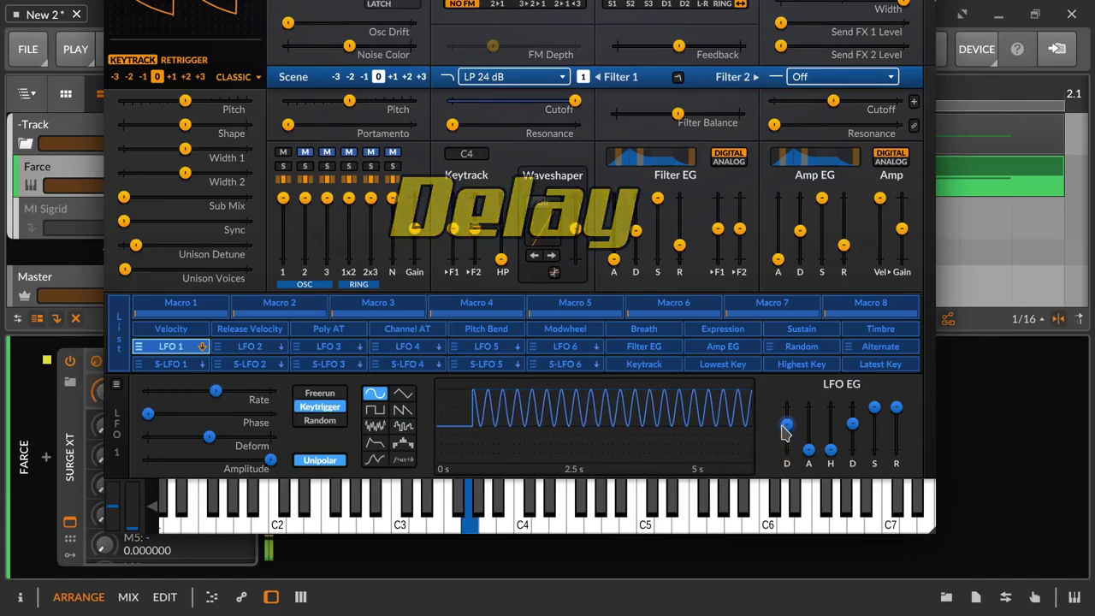
left_click_drag(786, 426, 786, 426)
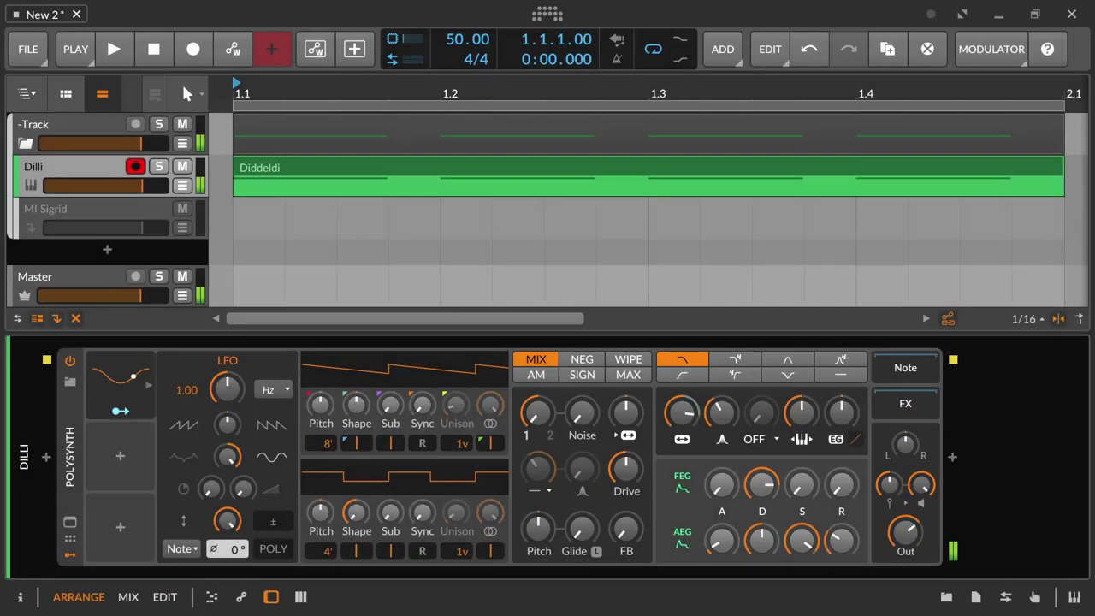
Give the Dilli Polysynth LFO a 1.52 s delay and a 459 ms fade-in
mouse_move(227, 457)
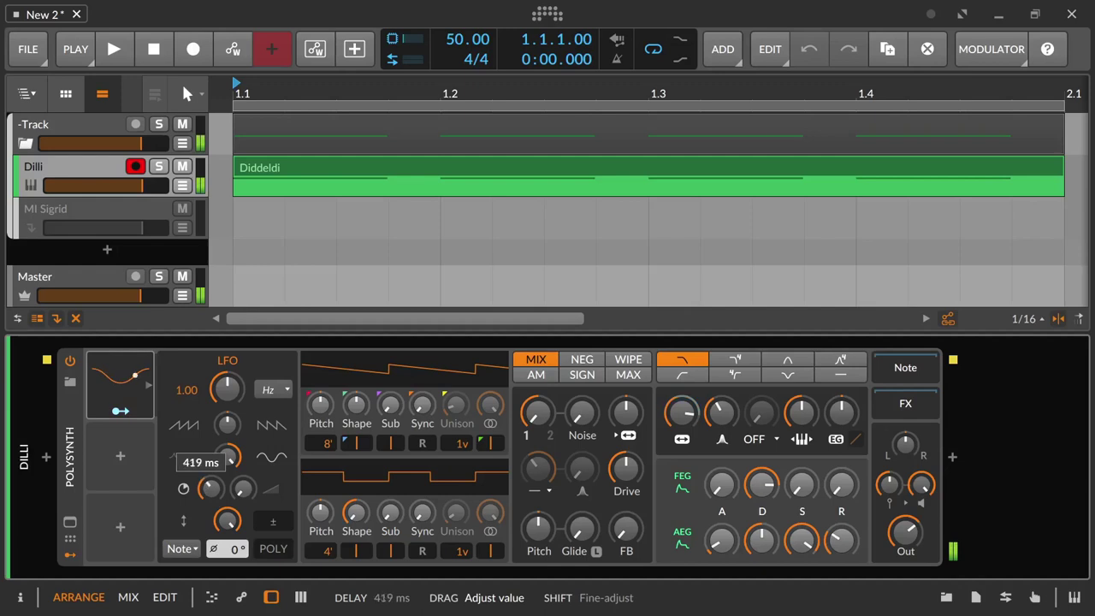
left_click_drag(212, 494, 212, 478)
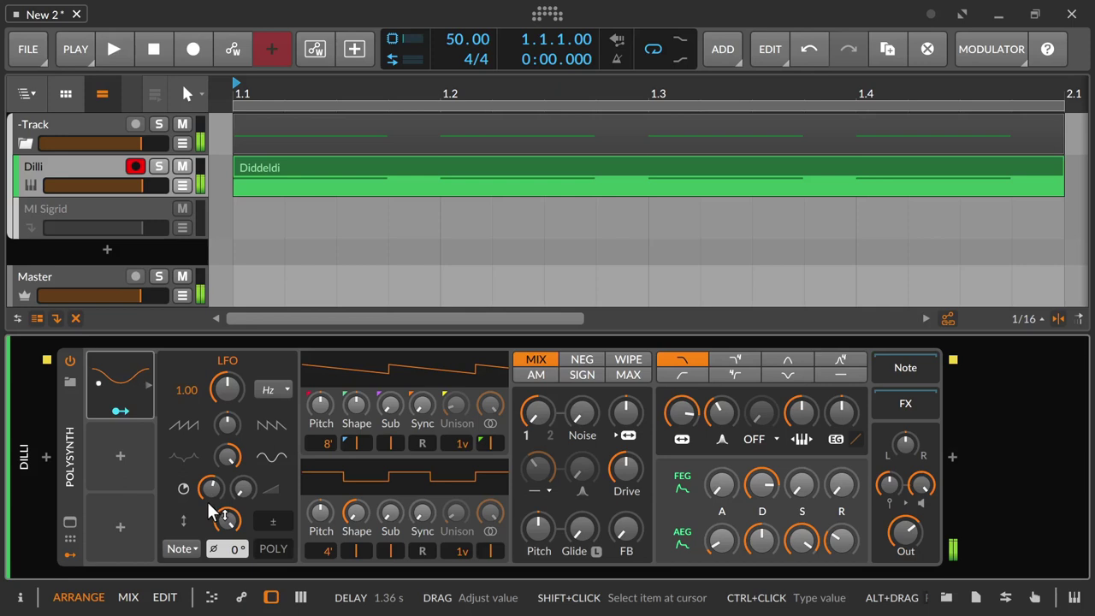
left_click_drag(208, 499, 250, 494)
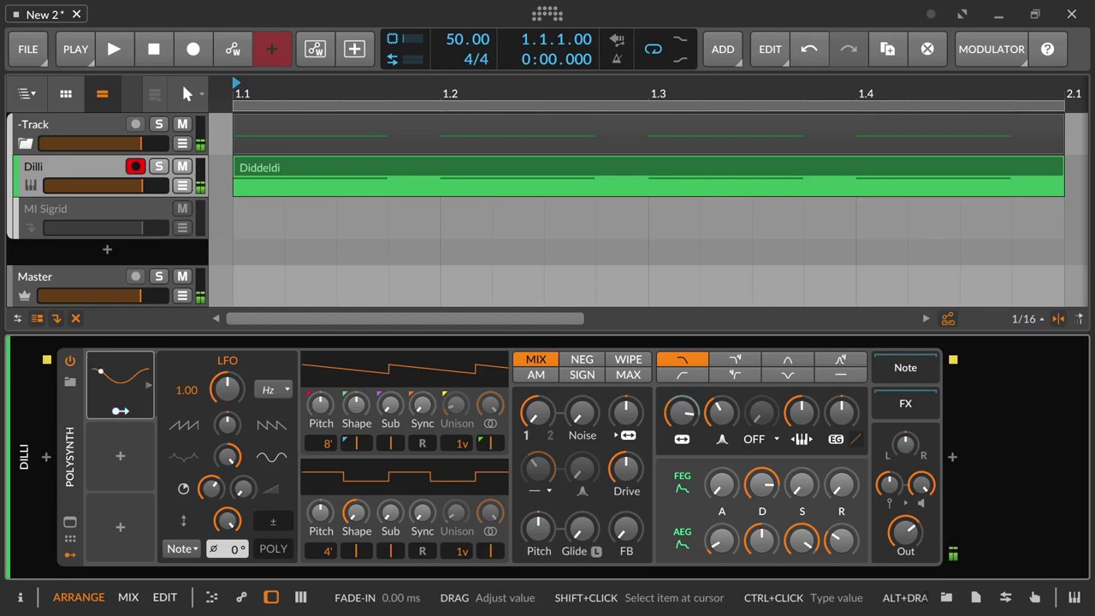
left_click_drag(246, 492, 247, 465)
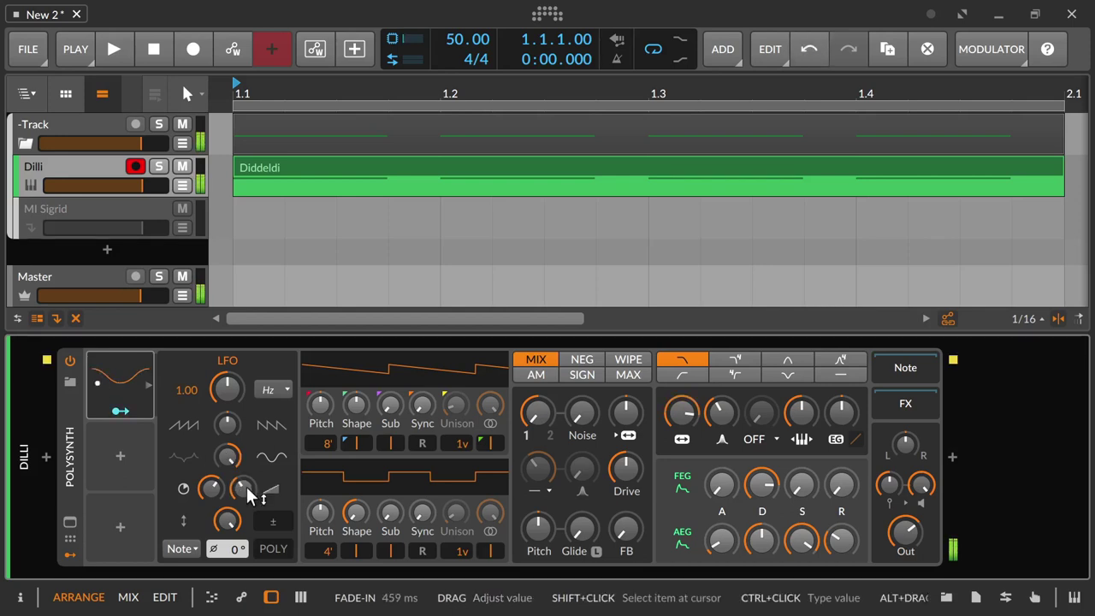